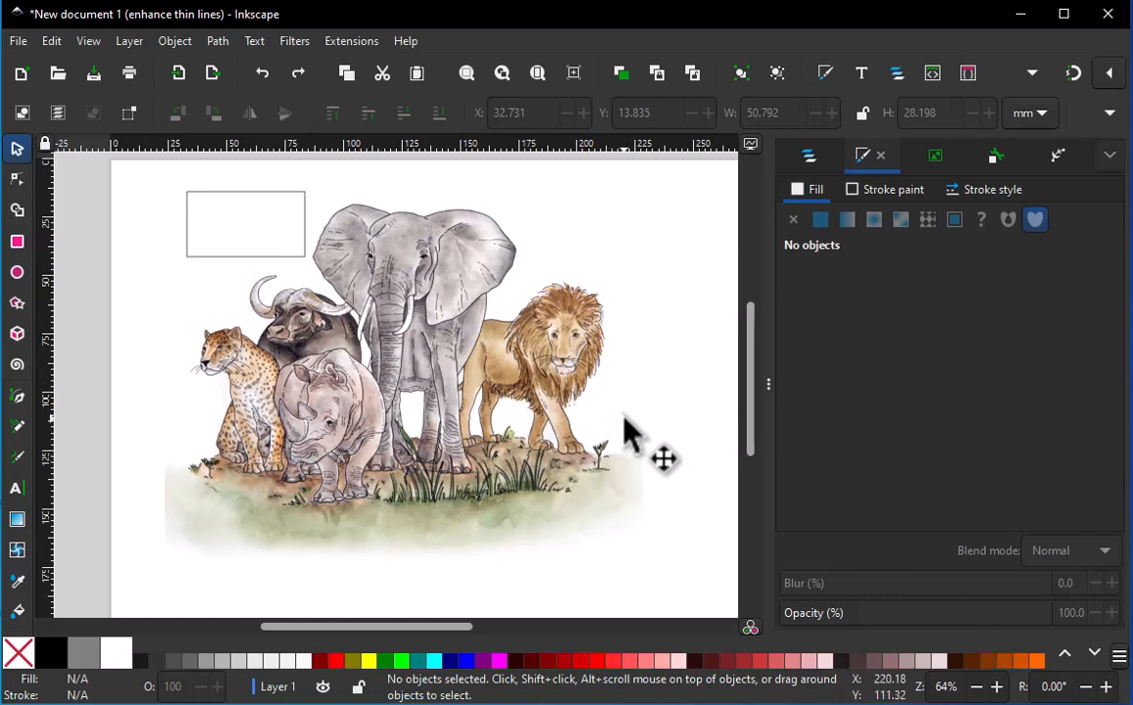
# Bucket-fill the small rectangle beside the elephant and move the resulting red path to the empty area above the lion
pyautogui.click(17, 614)
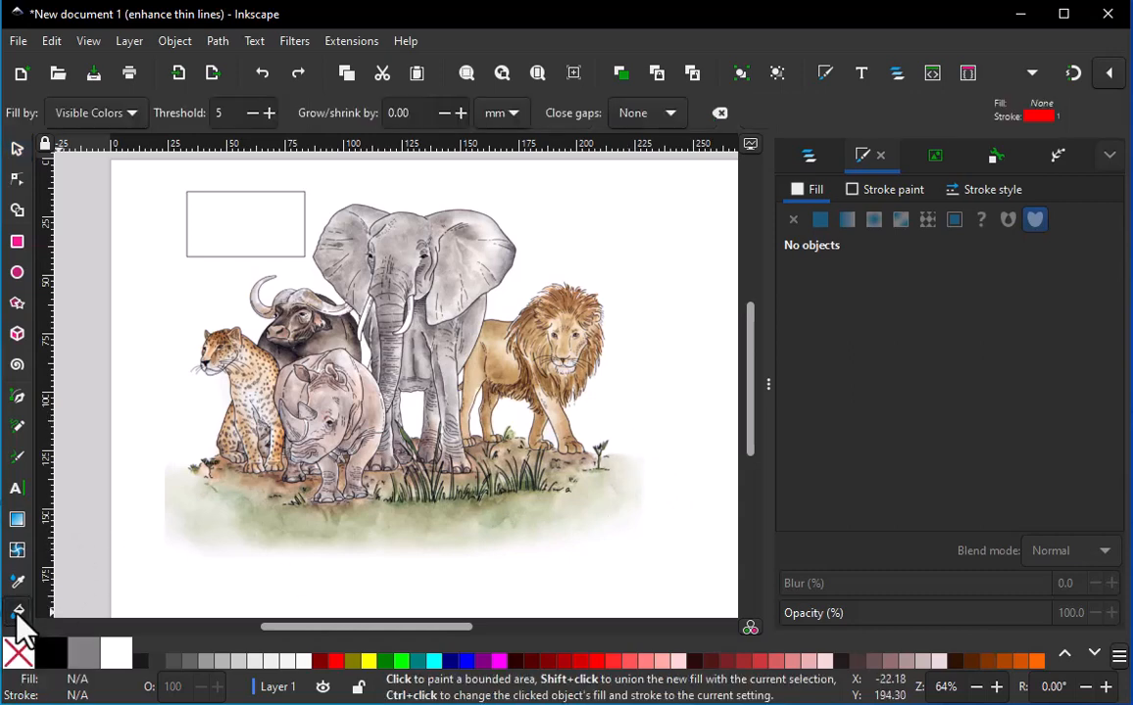
pyautogui.click(250, 223)
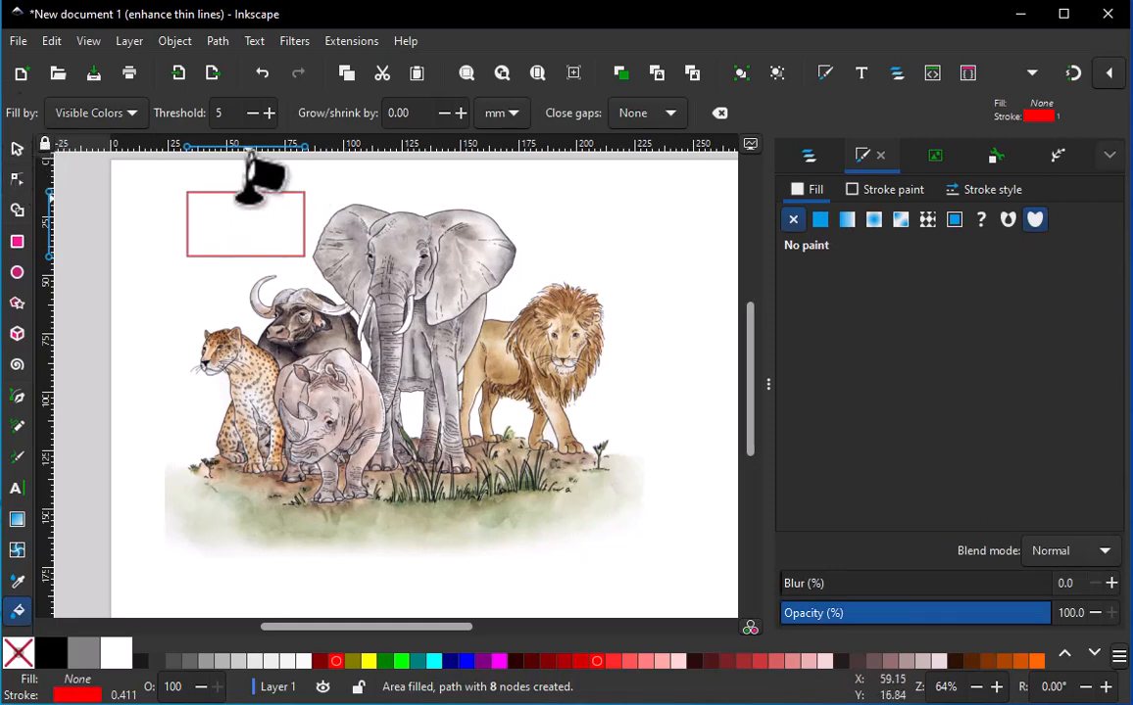
pyautogui.click(17, 148)
pyautogui.click(177, 192)
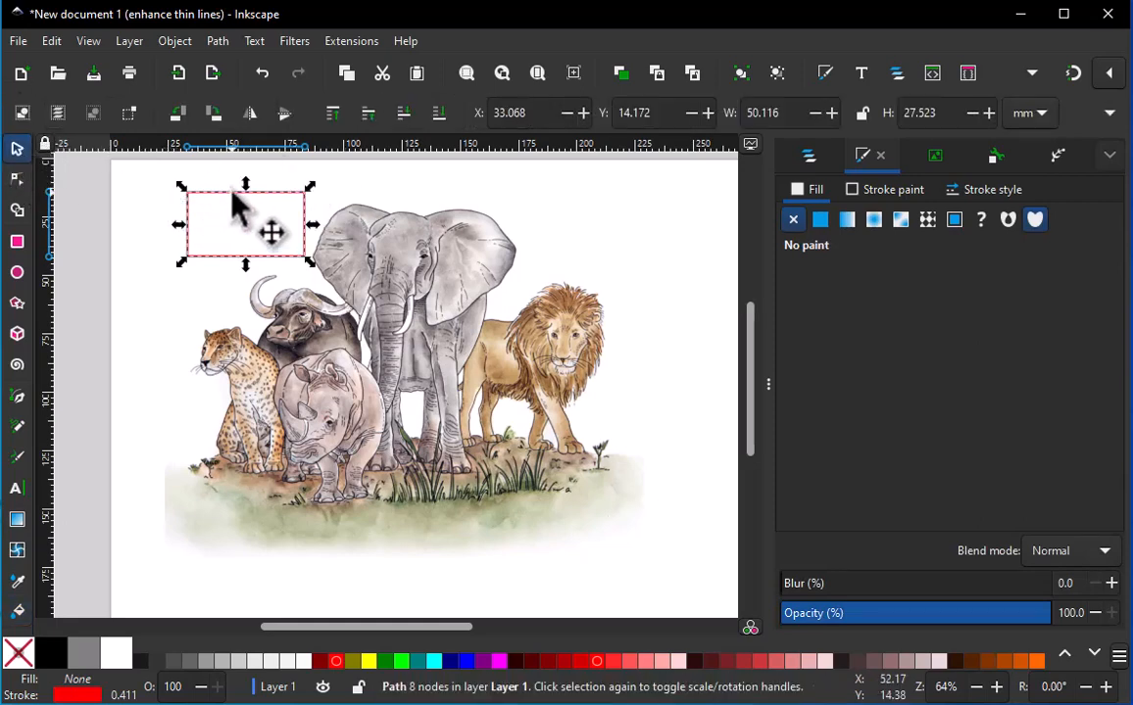
pyautogui.moveTo(245, 208); pyautogui.dragTo(640, 197)
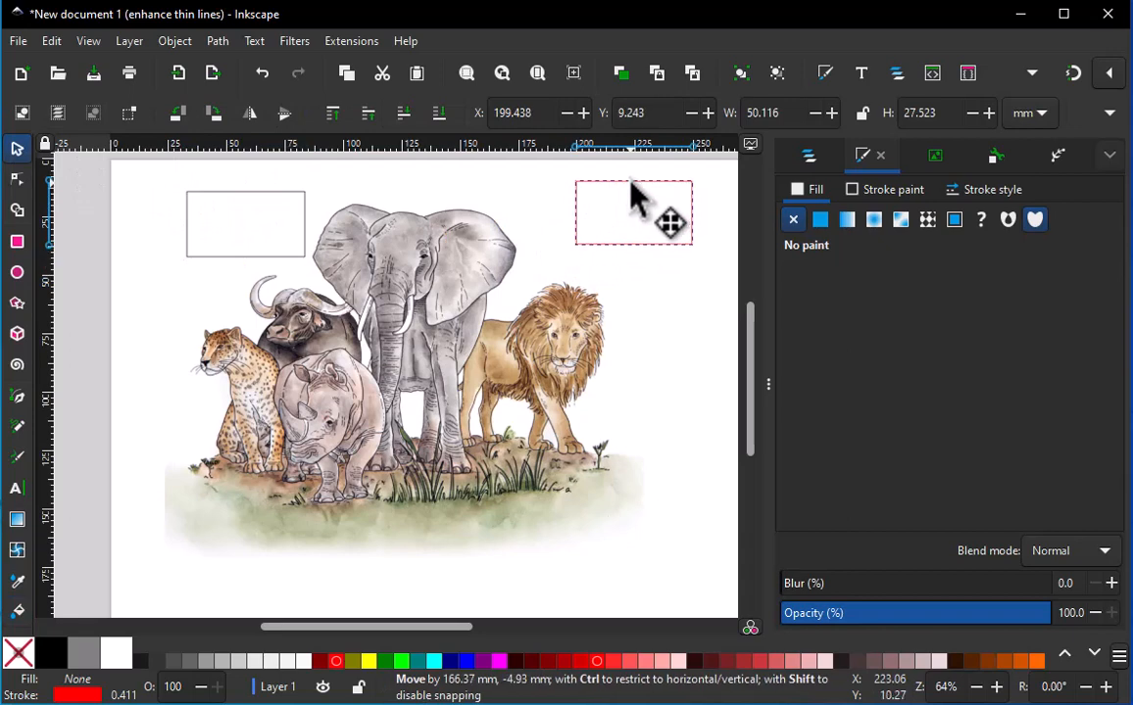
# Display the nodes of the red path above the lion and delete the path
pyautogui.click(21, 179)
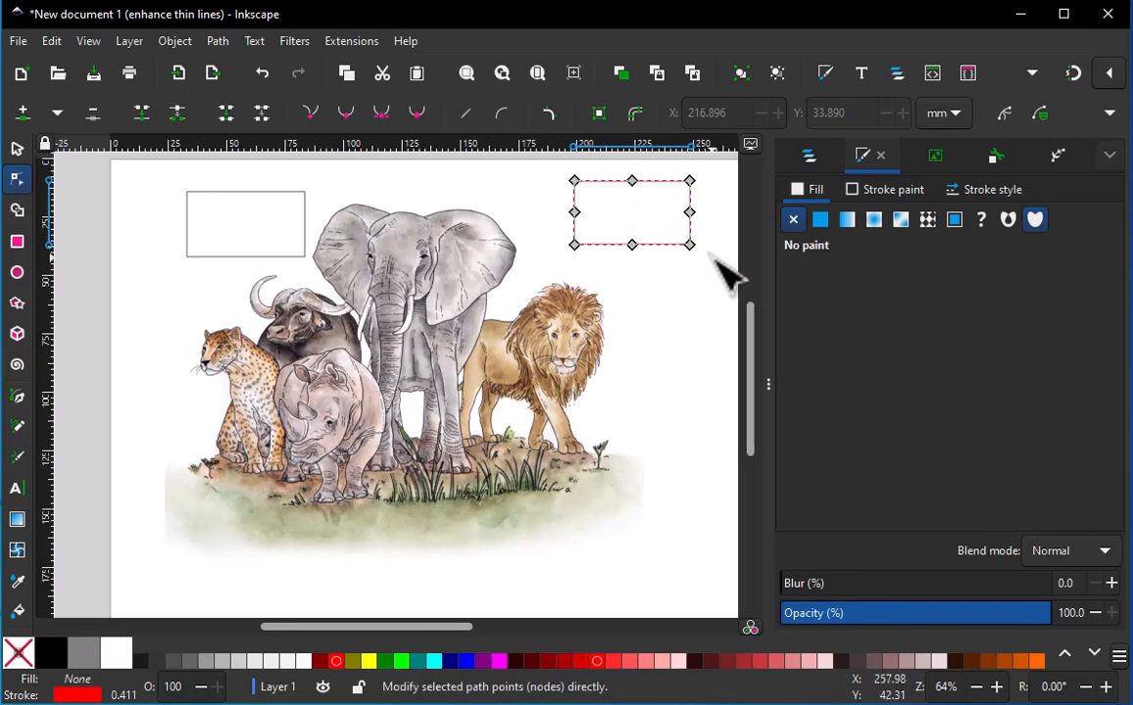
pyautogui.click(18, 148)
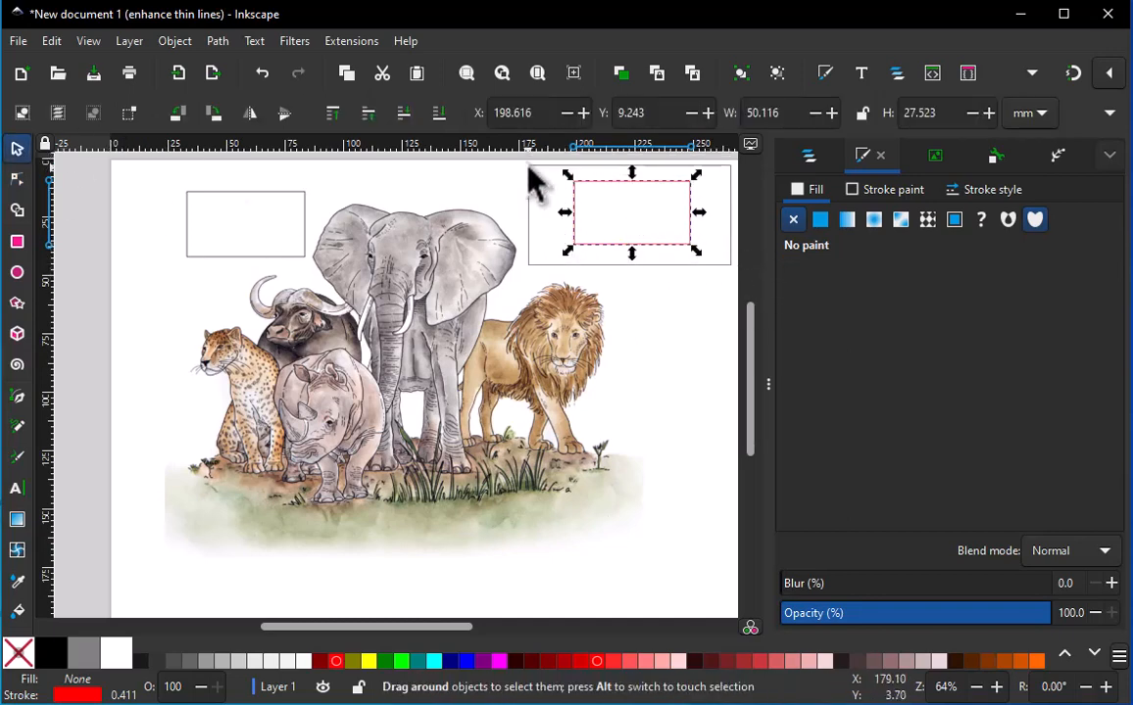
pyautogui.press('Delete')
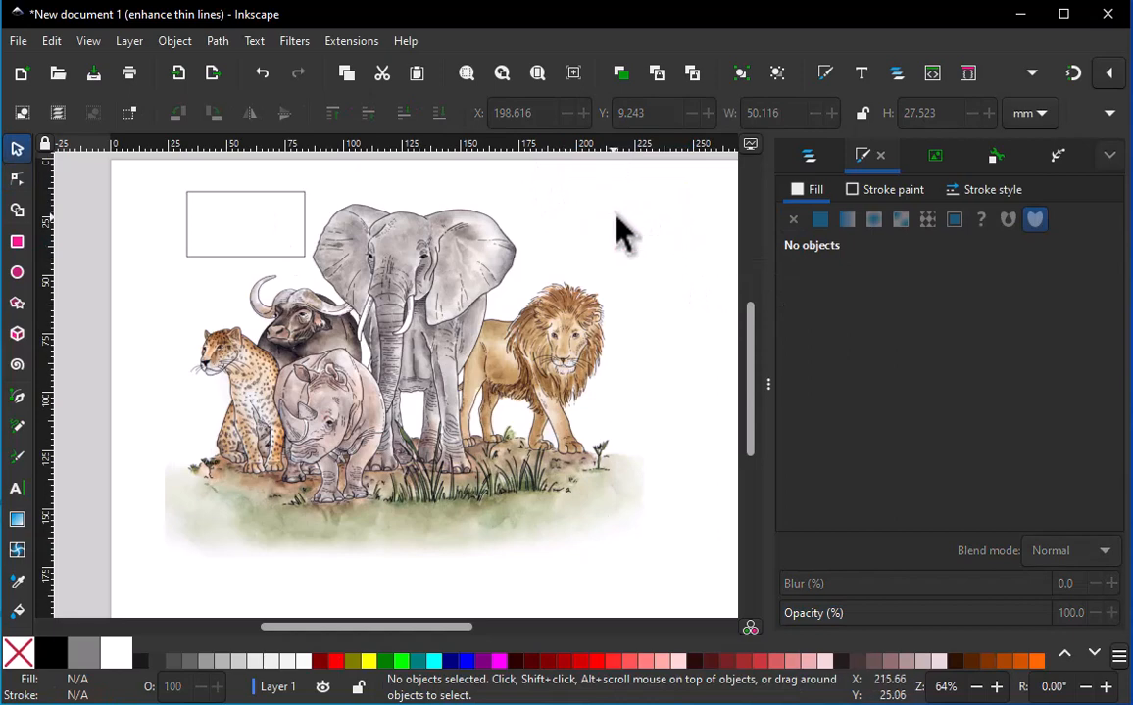
# Enlarge the small rectangle to about 251 × 179 mm around the animal artwork and bucket-fill the blank area between them
pyautogui.click(267, 193)
pyautogui.moveTo(260, 196); pyautogui.dragTo(206, 179)
pyautogui.moveTo(256, 238); pyautogui.dragTo(725, 595)
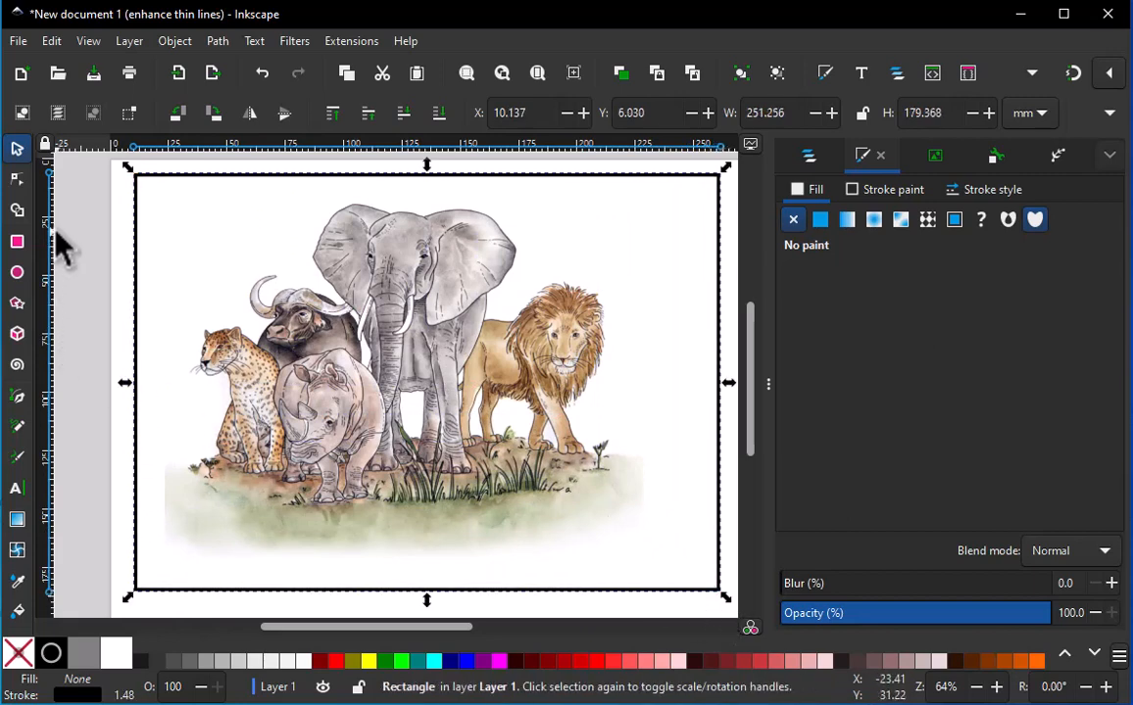
pyautogui.click(18, 610)
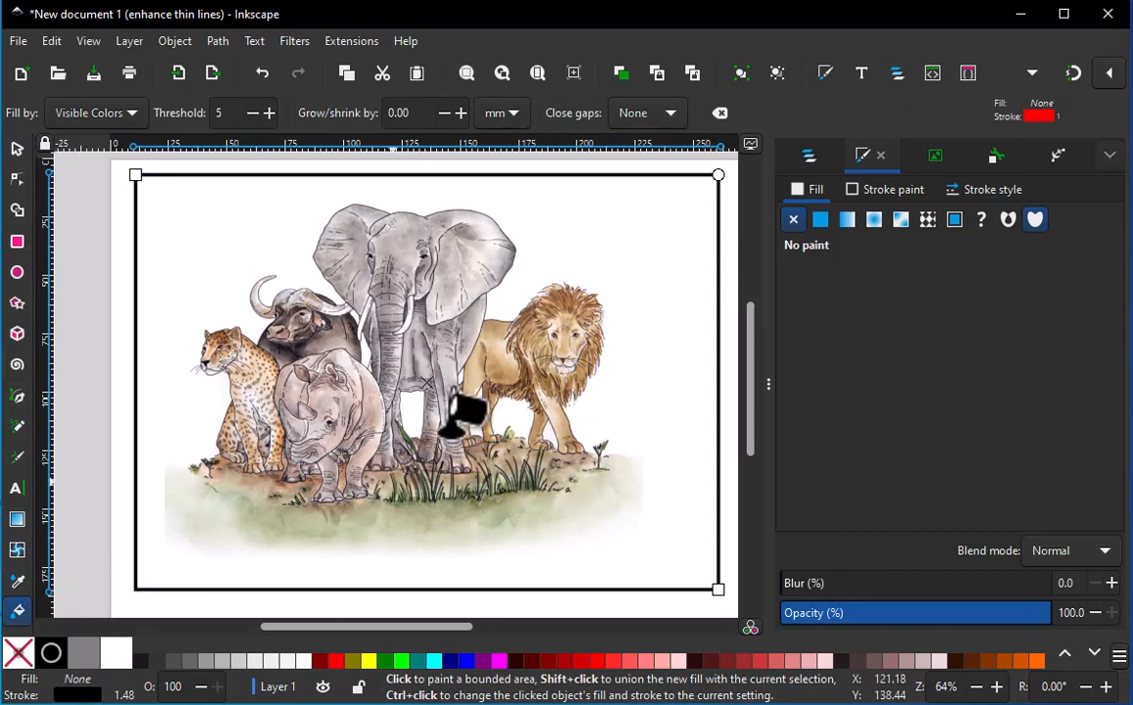
pyautogui.click(618, 250)
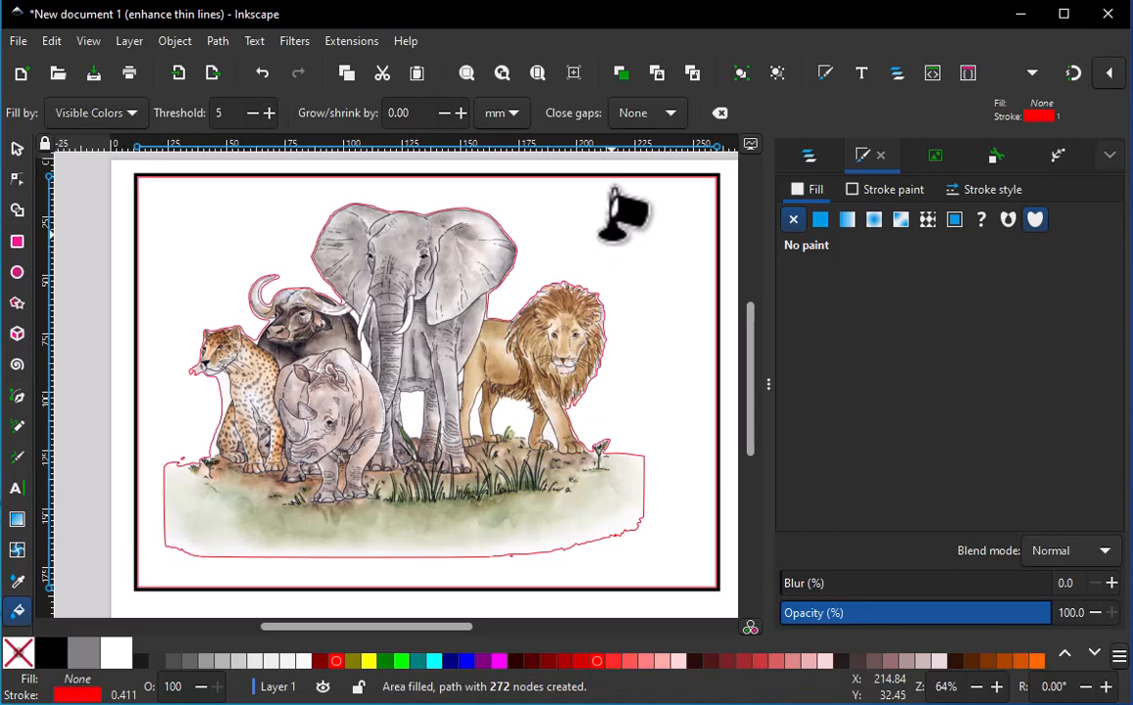
# Delete the black frame rectangle and realign the red traced path with the edges of the animal artwork
pyautogui.click(16, 148)
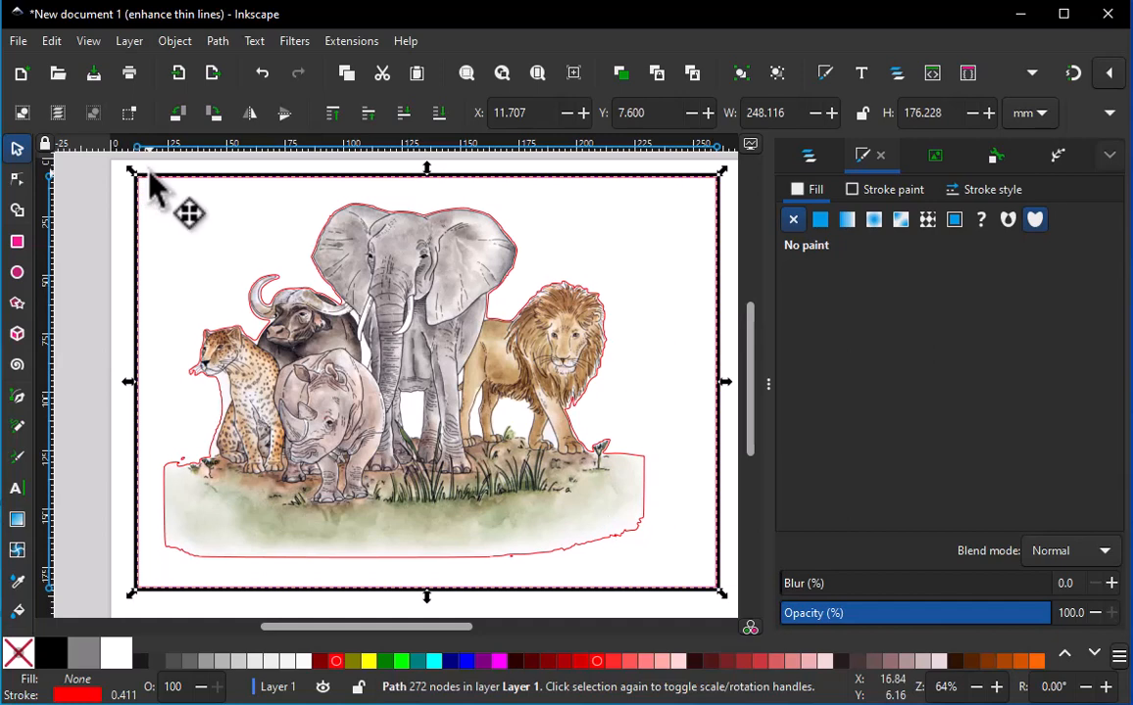
pyautogui.moveTo(150, 178)
pyautogui.mouseDown()
pyautogui.moveTo(112, 152)
pyautogui.moveTo(177, 190)
pyautogui.moveTo(168, 177)
pyautogui.mouseUp()
pyautogui.press('Delete')
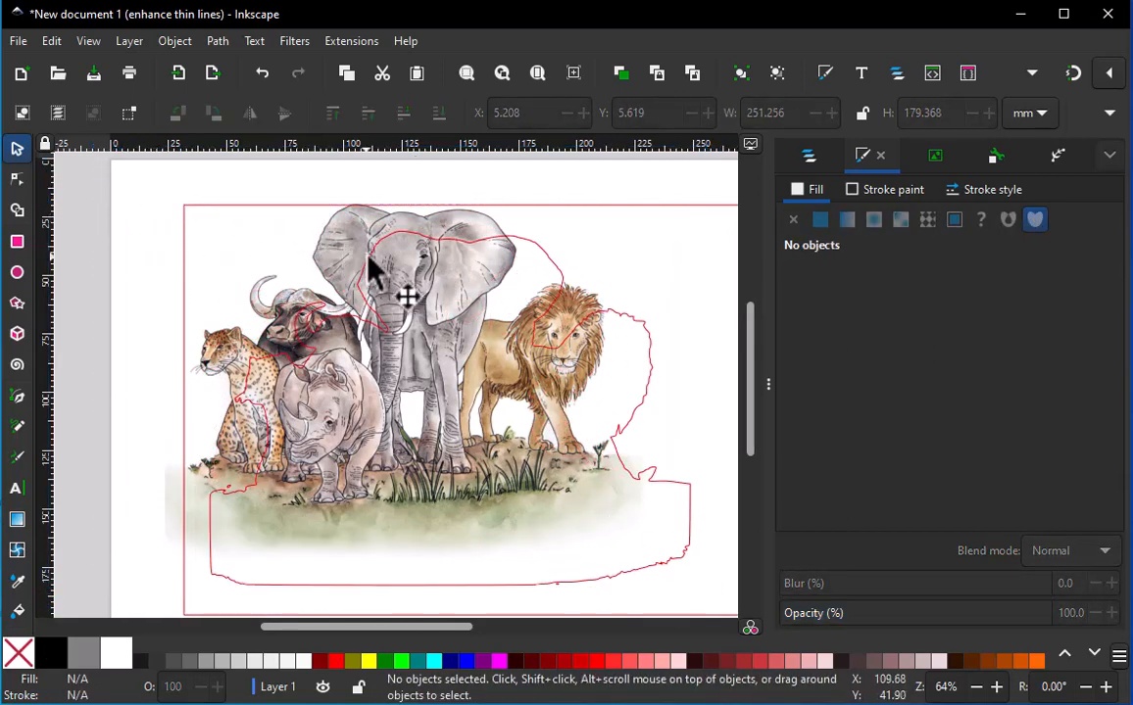
pyautogui.moveTo(467, 225)
pyautogui.mouseDown()
pyautogui.moveTo(409, 194)
pyautogui.moveTo(410, 181)
pyautogui.mouseUp()
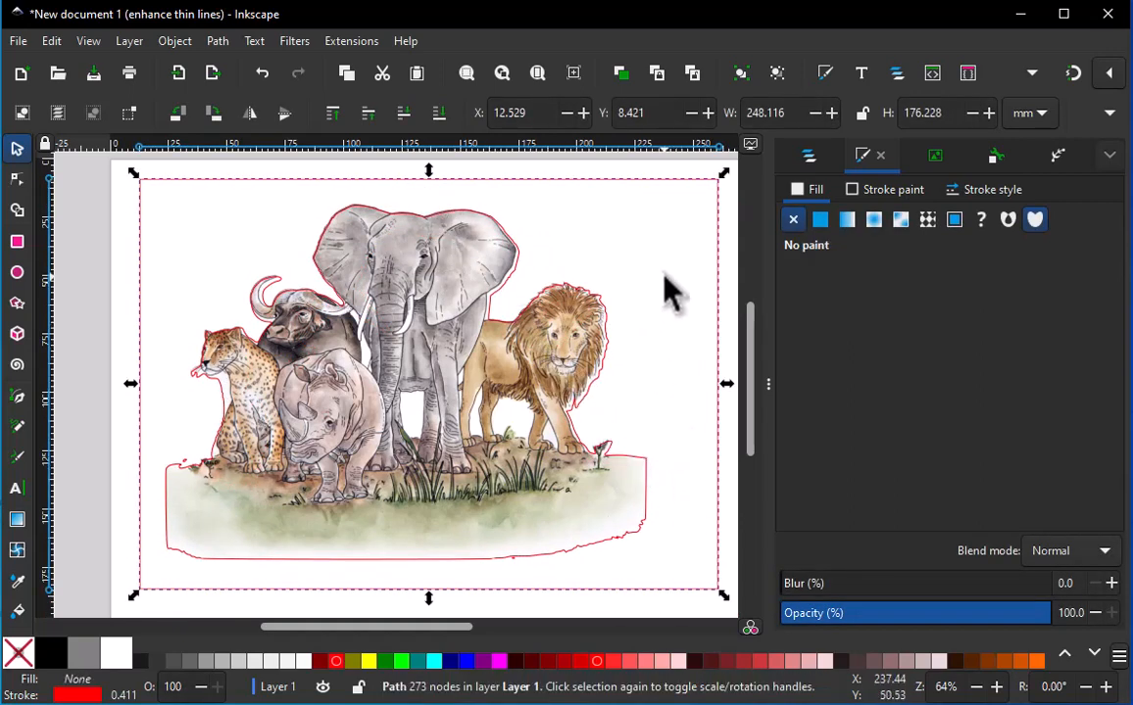
# Display the nodes of the red traced path and break it apart into separate paths
pyautogui.click(17, 180)
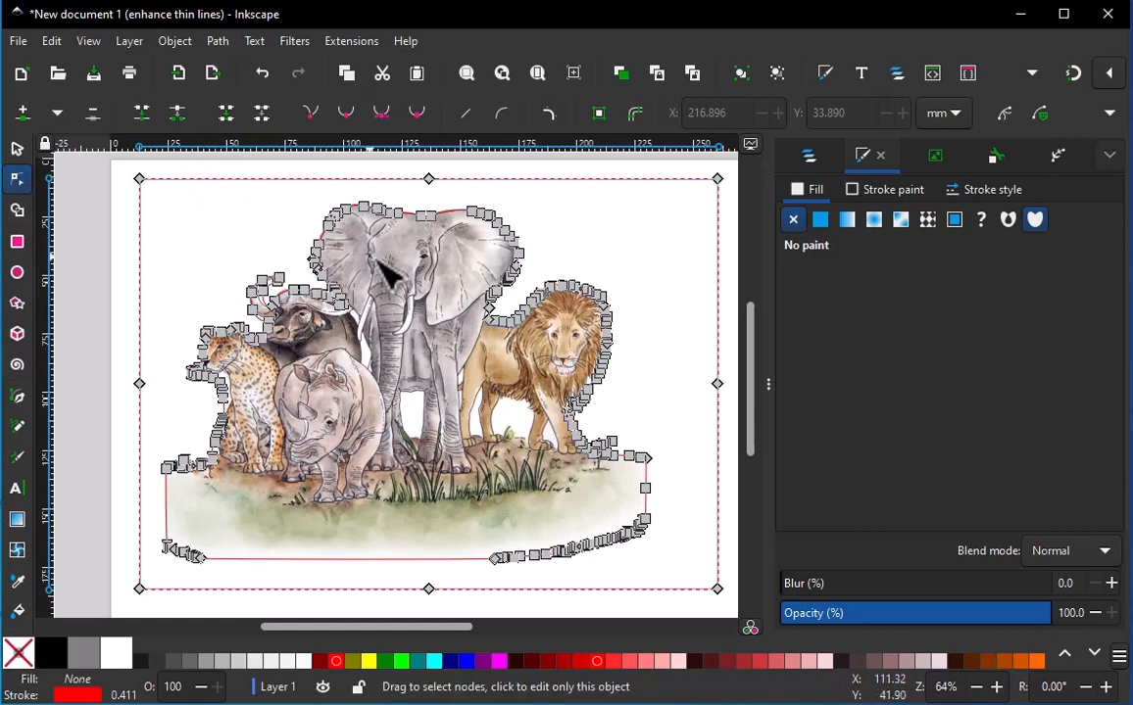
pyautogui.click(217, 41)
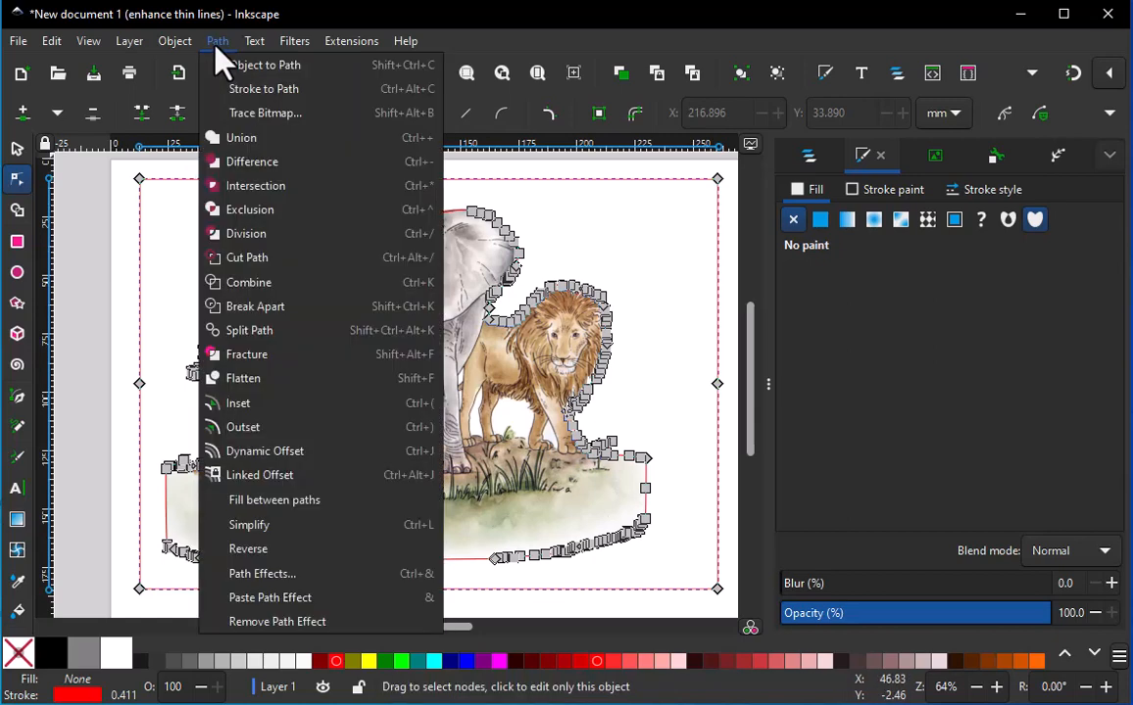
pyautogui.click(273, 311)
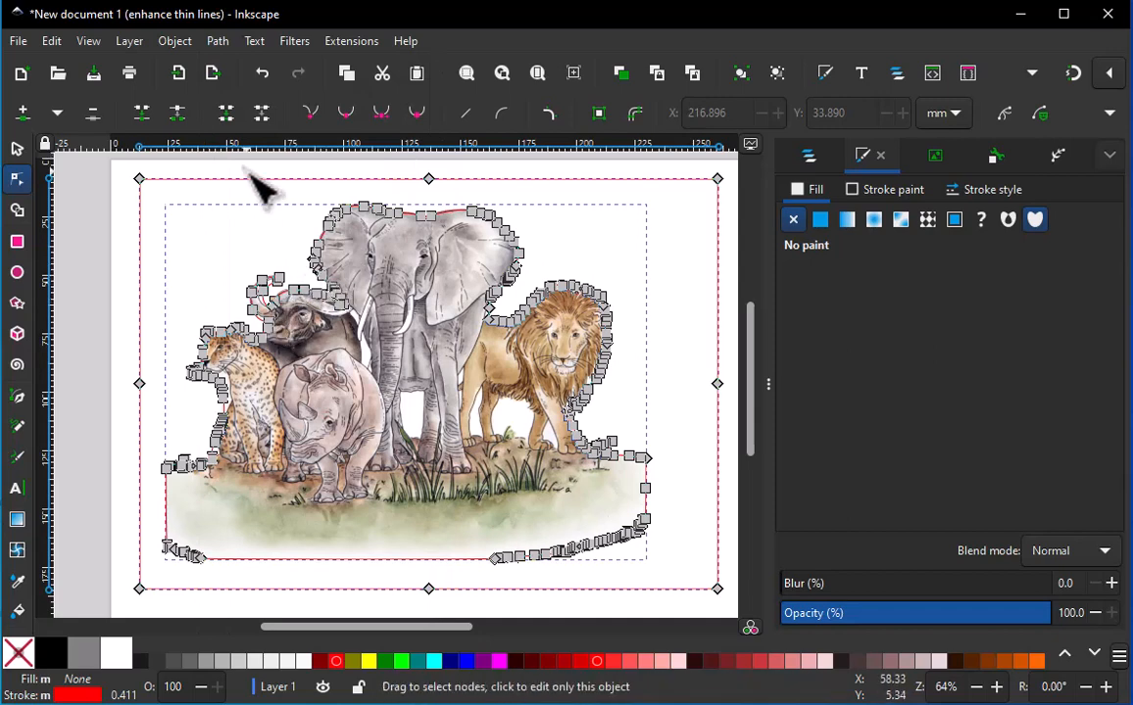
# Isolate the outer rectangular path from the animal outline and delete it
pyautogui.click(16, 148)
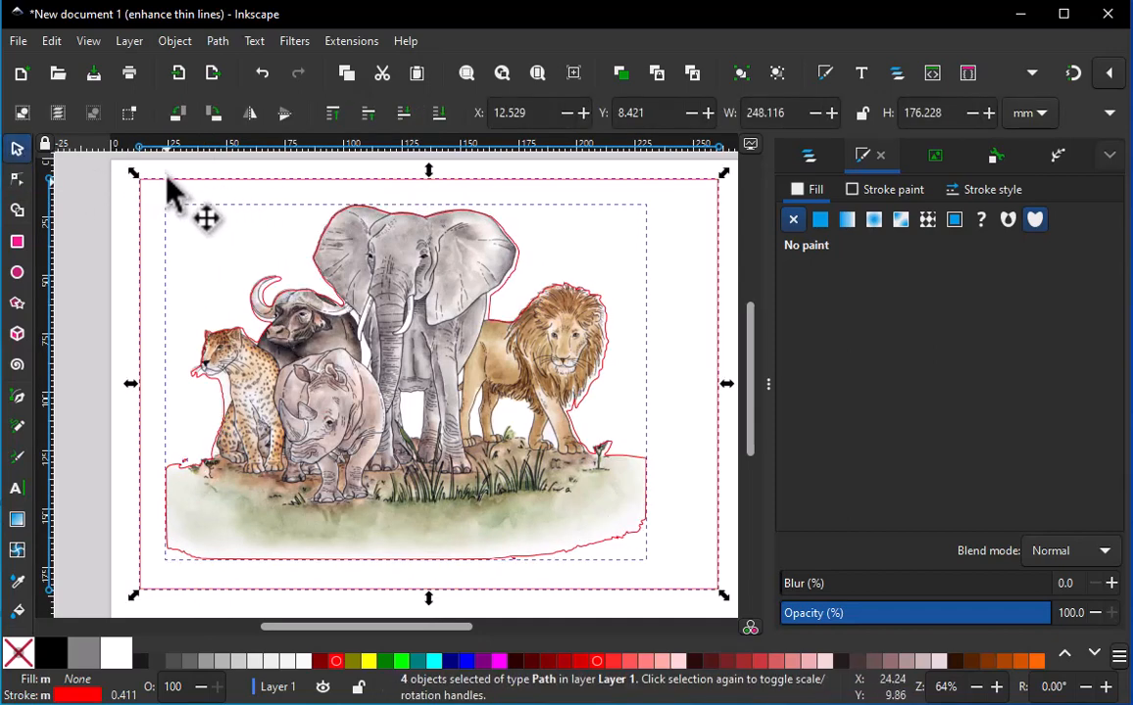
pyautogui.moveTo(168, 182)
pyautogui.mouseDown()
pyautogui.moveTo(219, 183)
pyautogui.moveTo(167, 181)
pyautogui.mouseUp()
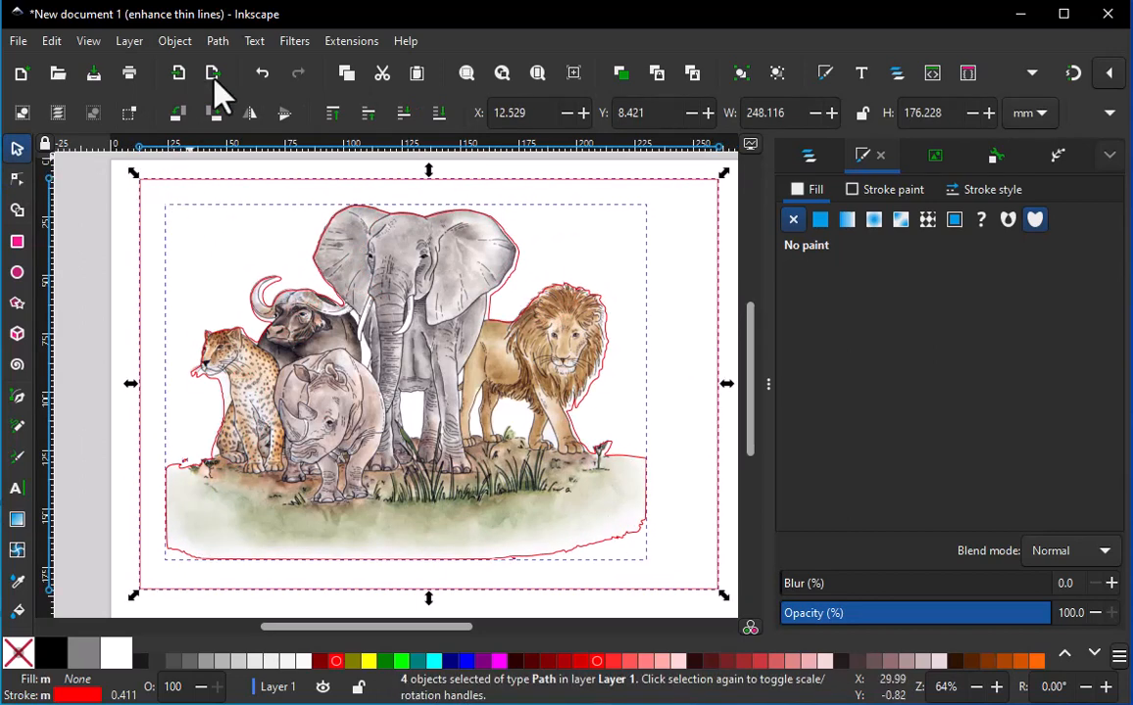
pyautogui.click(218, 41)
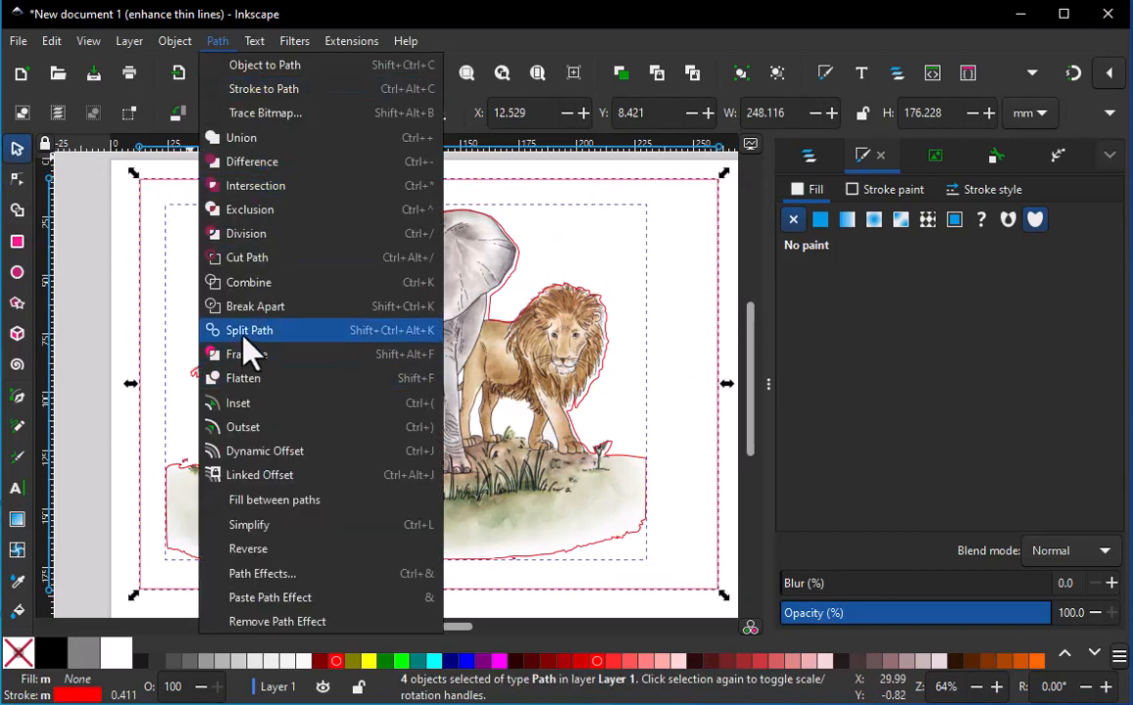
pyautogui.click(215, 284)
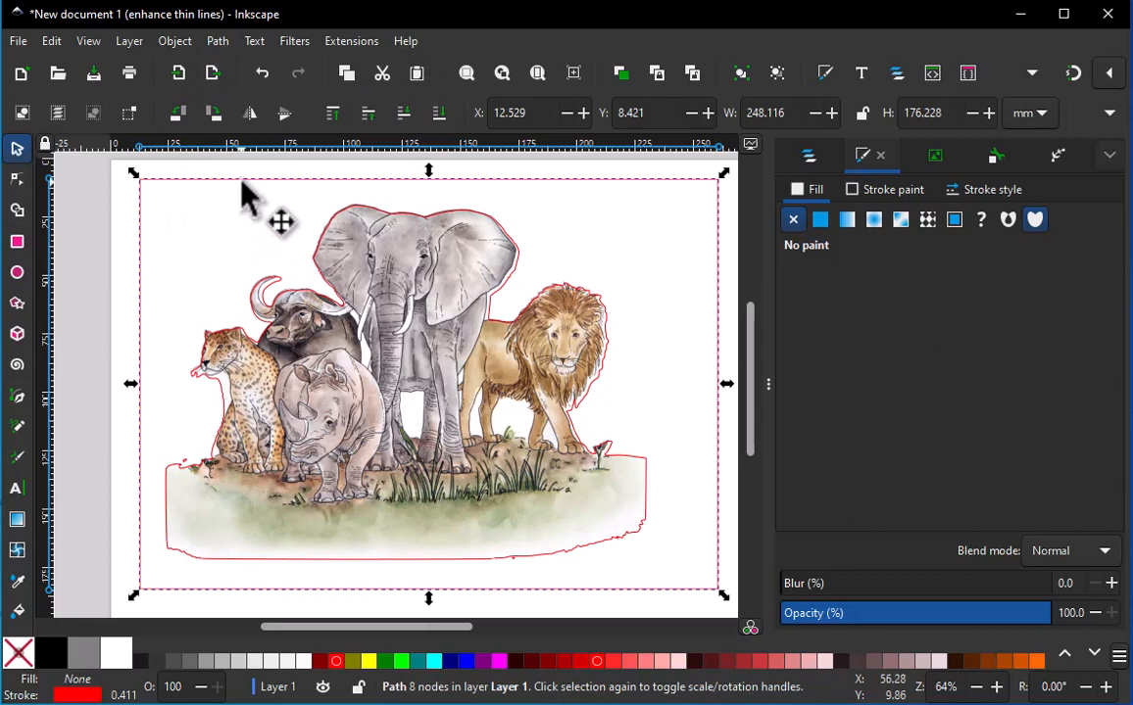
pyautogui.moveTo(242, 183)
pyautogui.mouseDown()
pyautogui.moveTo(347, 191)
pyautogui.moveTo(230, 195)
pyautogui.moveTo(258, 188)
pyautogui.mouseUp()
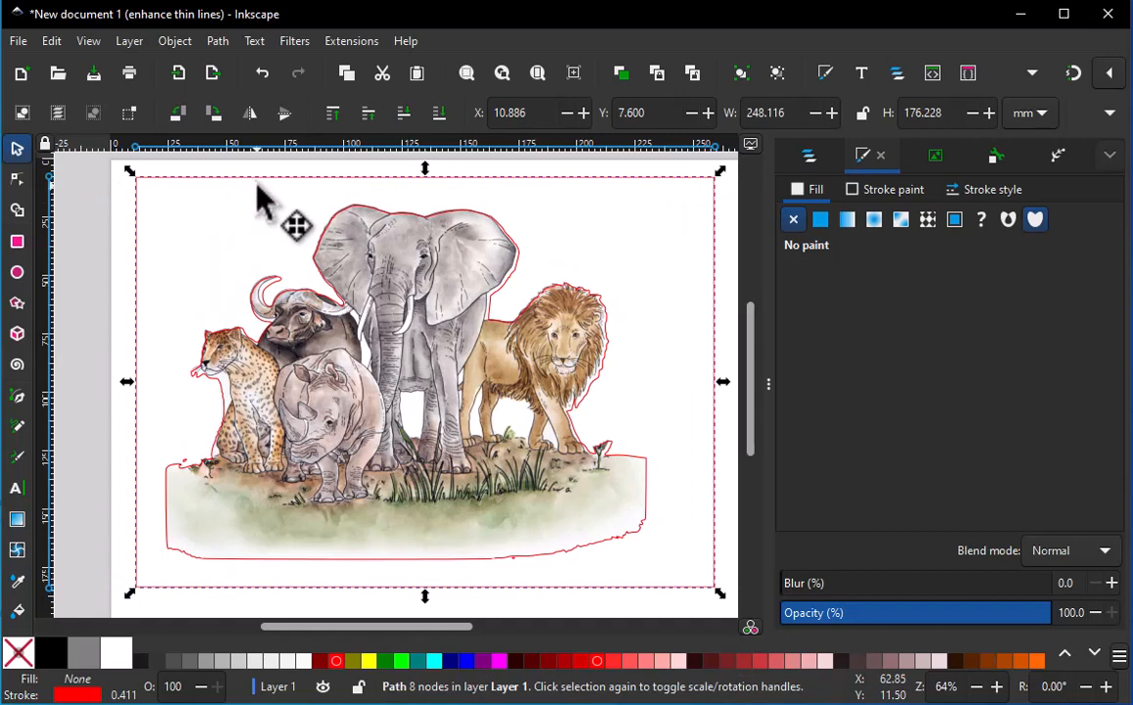
pyautogui.press('Escape')
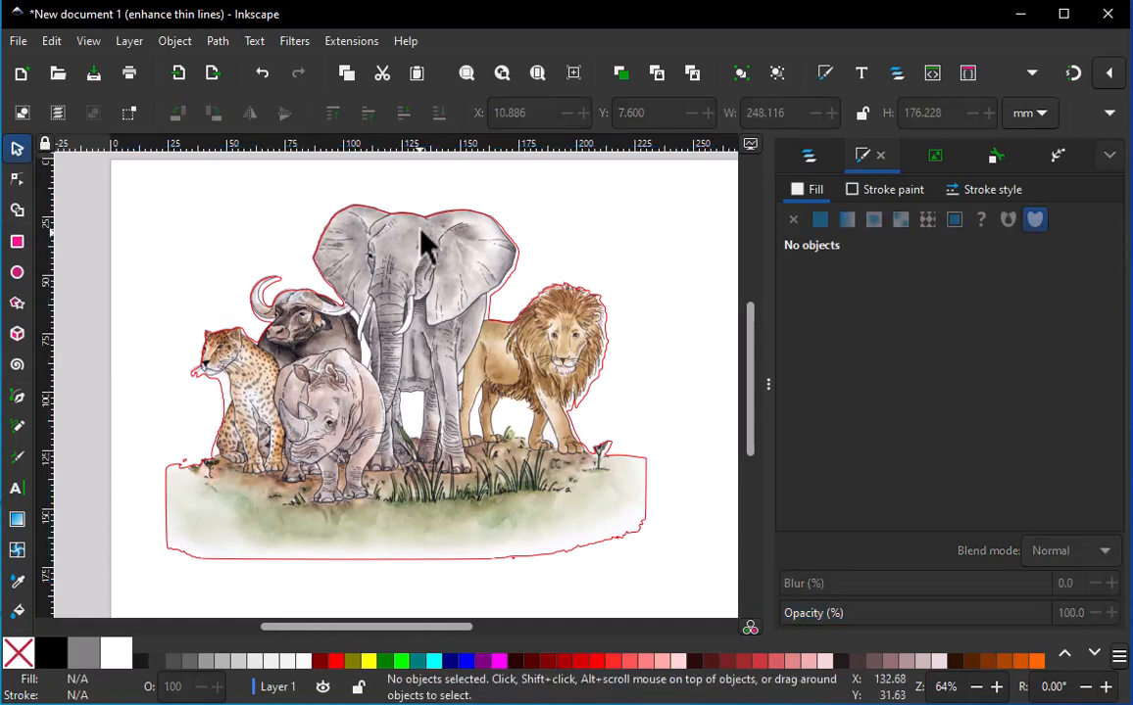
# Reposition the red animal outline over the artwork and simplify the path twice to reduce its nodes
pyautogui.moveTo(429, 227)
pyautogui.mouseDown()
pyautogui.moveTo(439, 226)
pyautogui.moveTo(429, 223)
pyautogui.mouseUp()
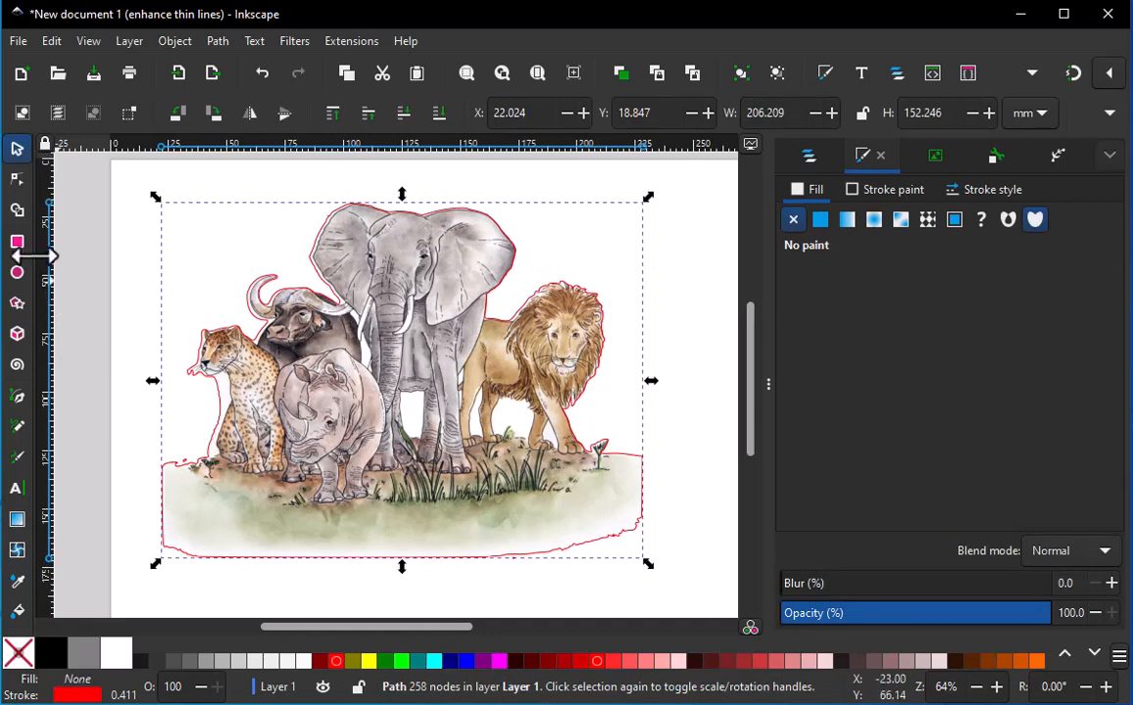
pyautogui.click(17, 178)
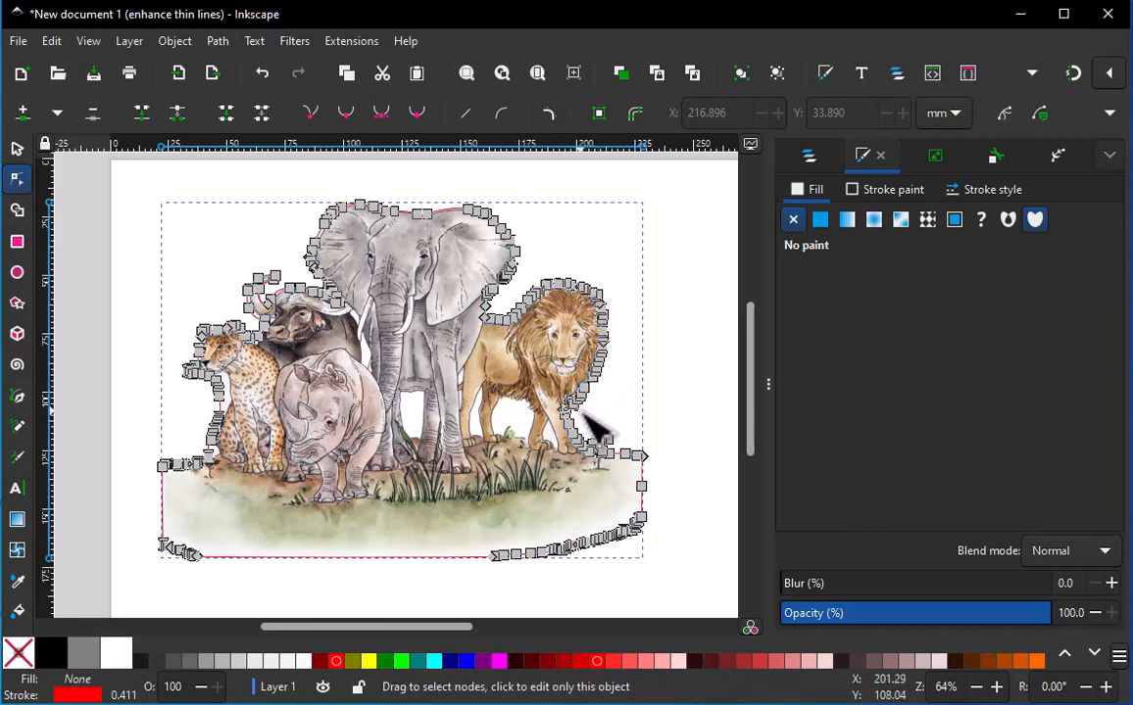
pyautogui.click(217, 43)
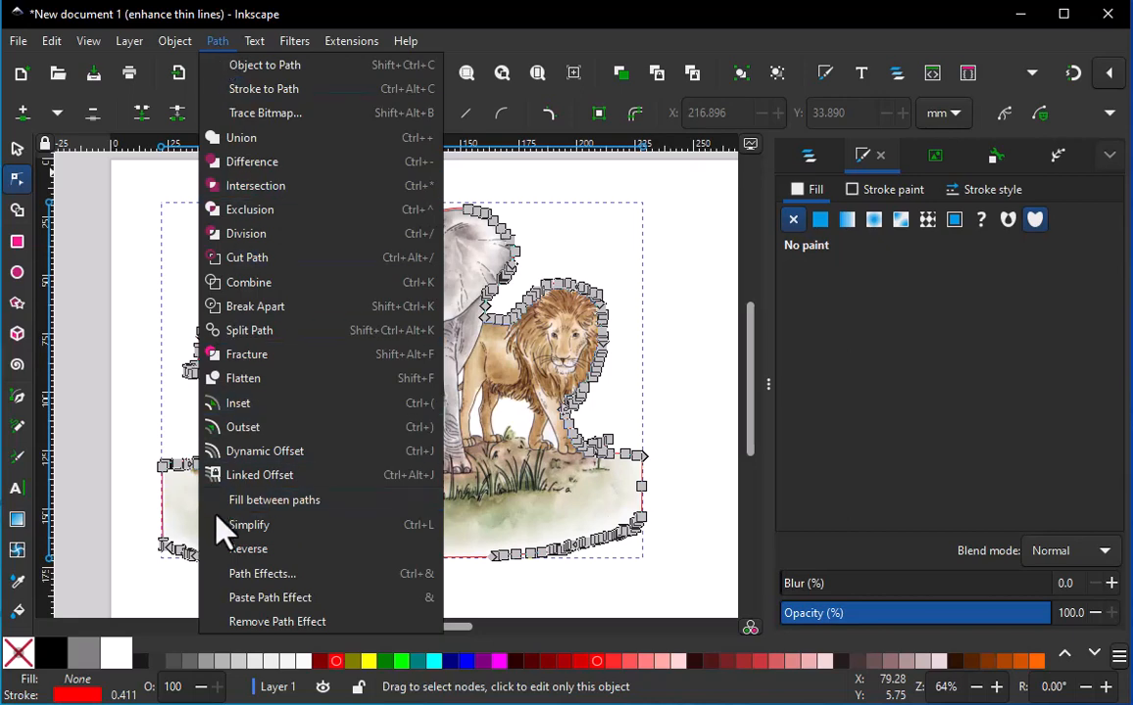
pyautogui.click(227, 537)
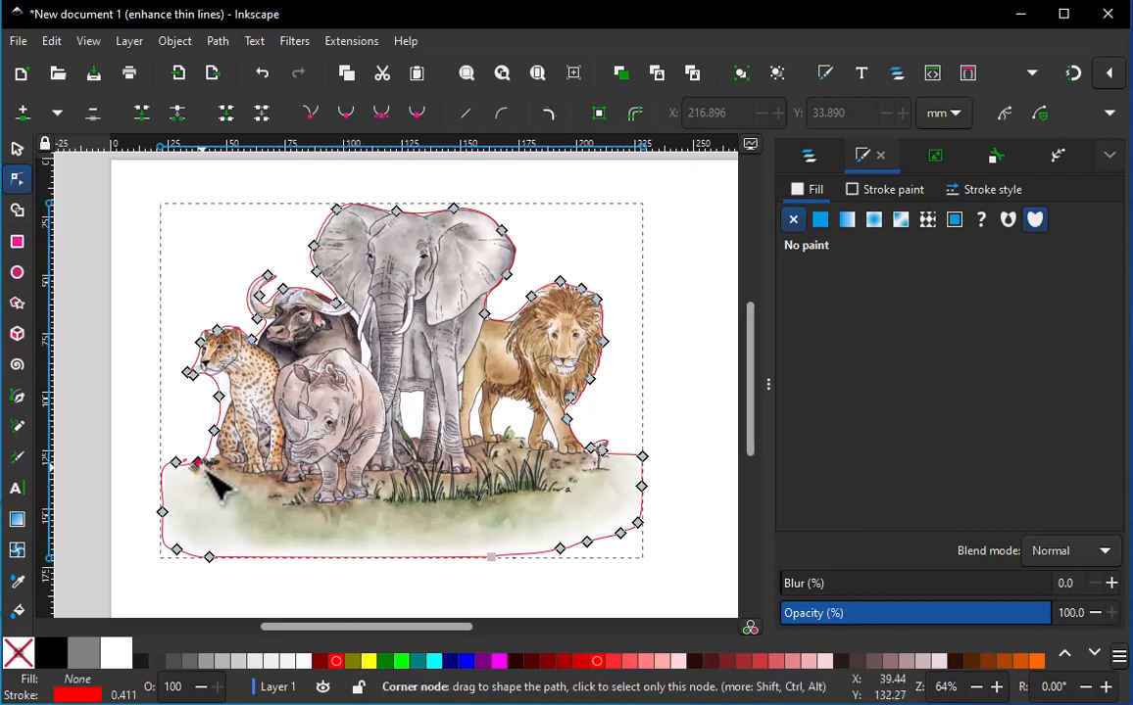
pyautogui.click(225, 43)
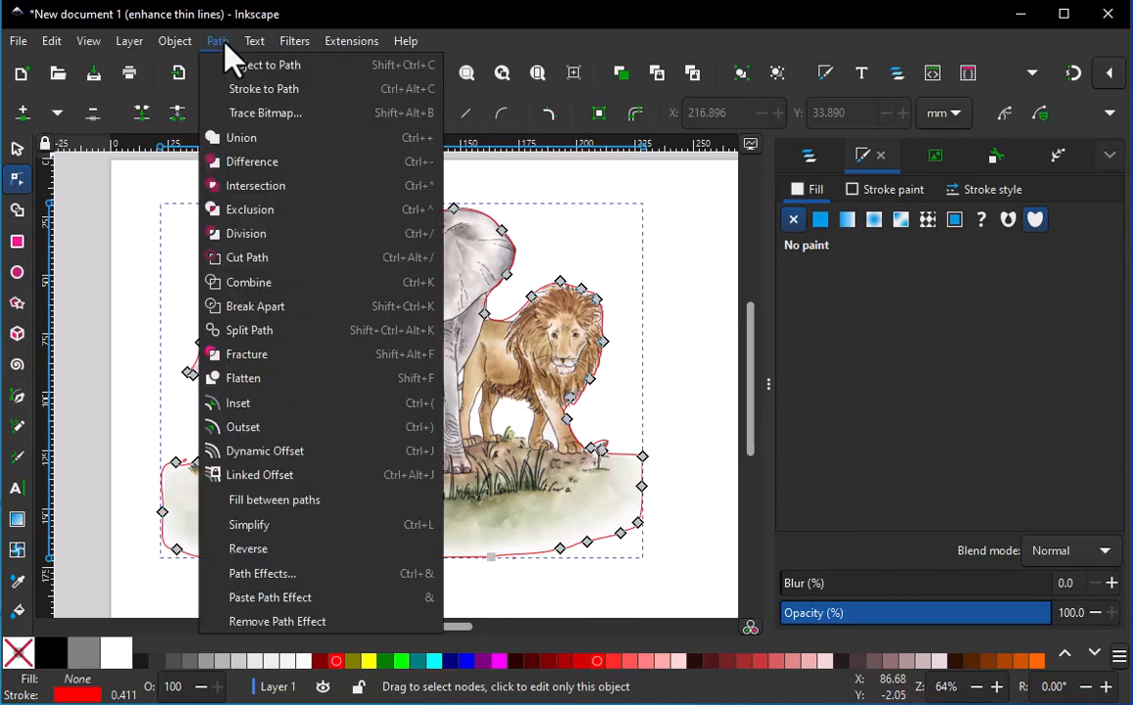
pyautogui.click(298, 526)
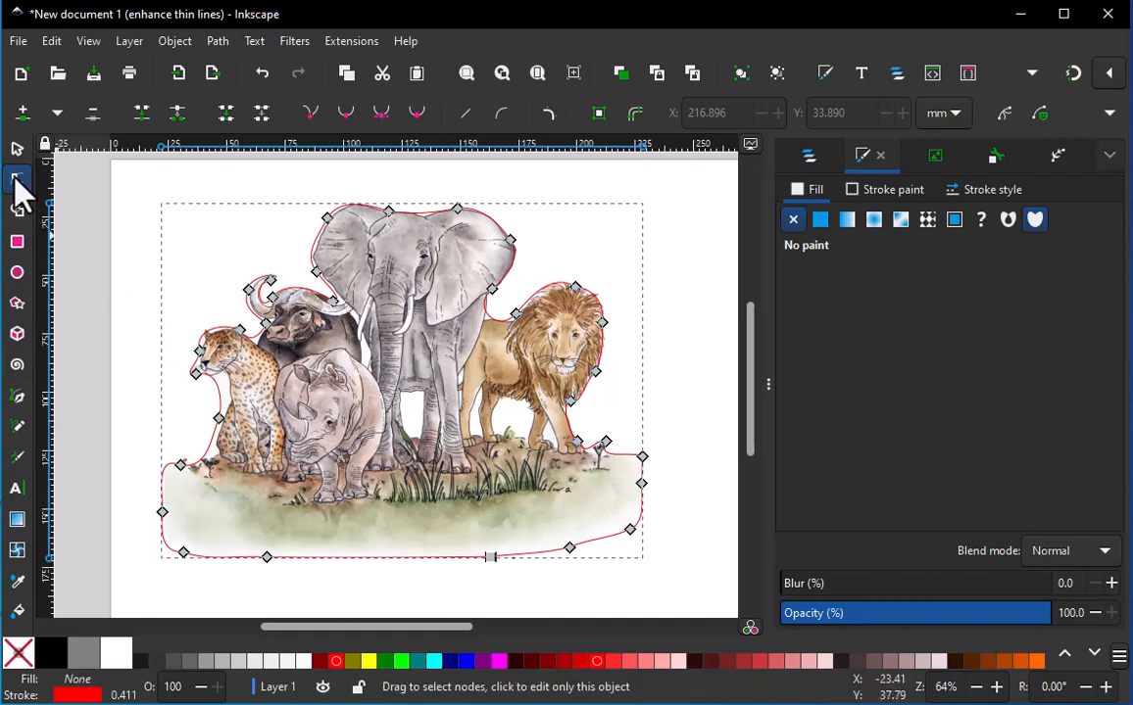
# Reshape the outline along the leopard's chest and front legs by adjusting a node handle, inserting a node and shifting the nodes closer
pyautogui.click(217, 418)
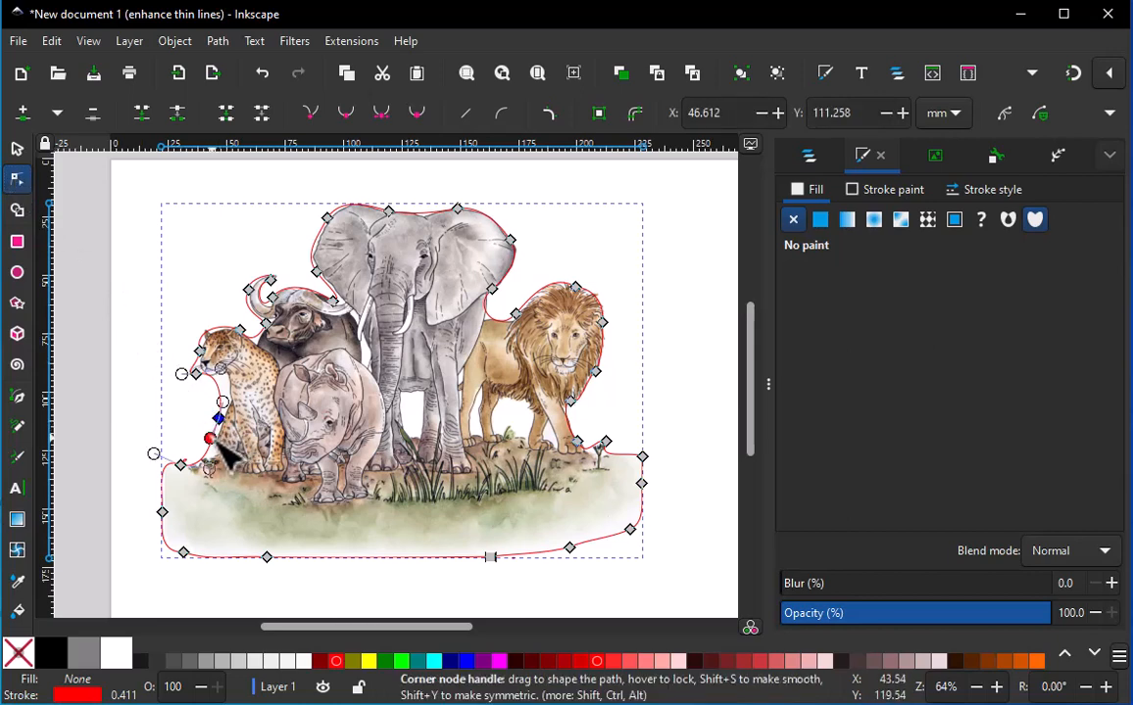
pyautogui.moveTo(218, 443); pyautogui.dragTo(224, 457)
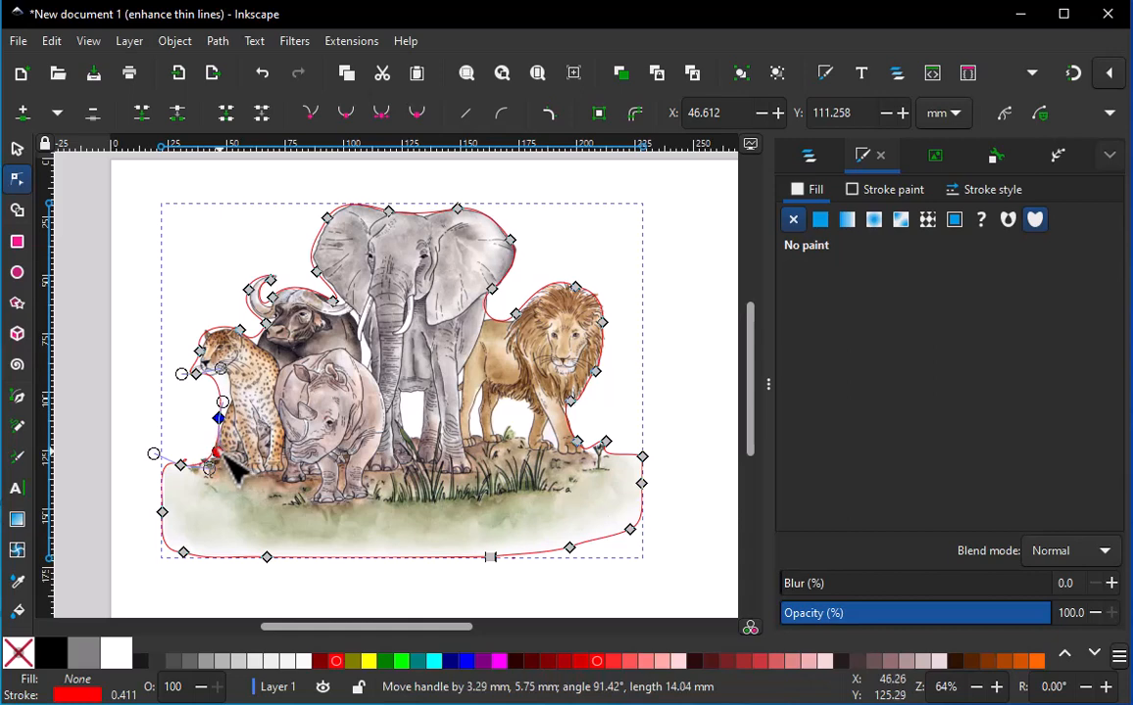
pyautogui.click(222, 394)
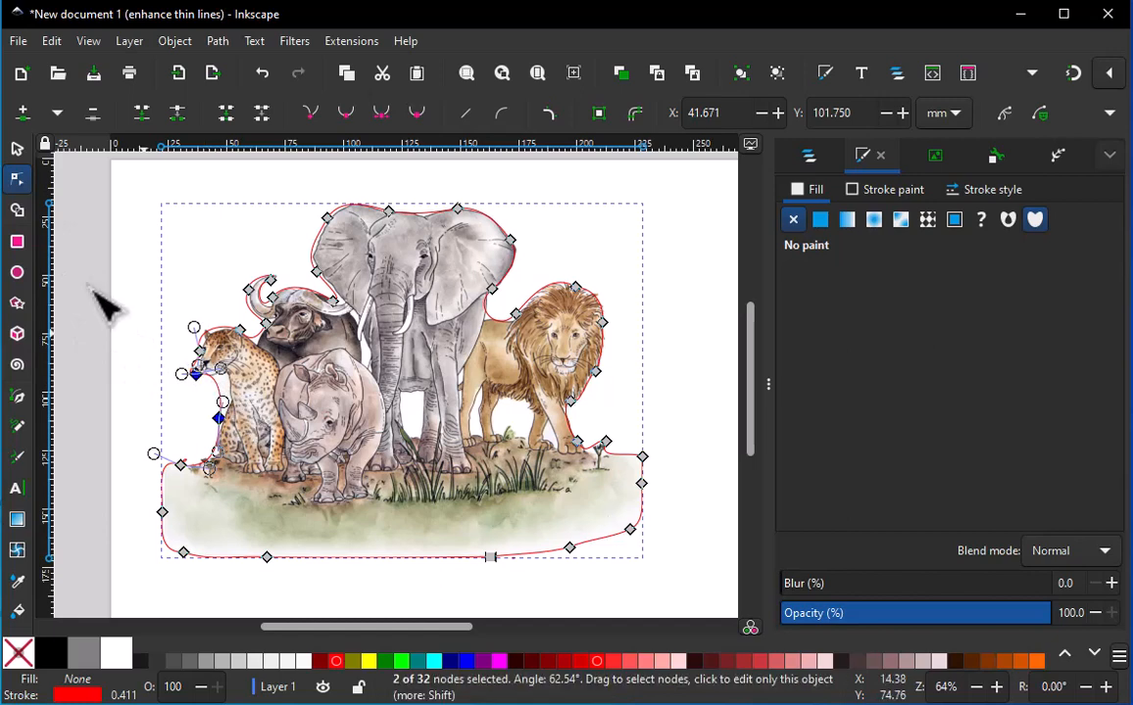
pyautogui.click(27, 116)
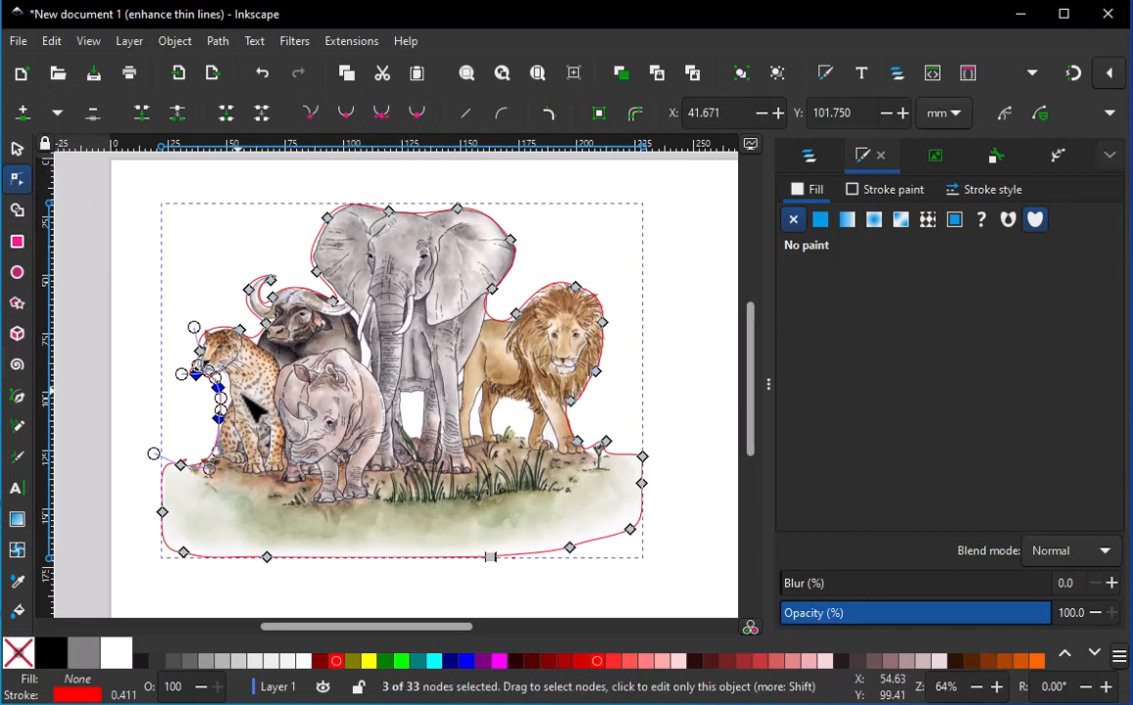
pyautogui.moveTo(224, 390)
pyautogui.mouseDown()
pyautogui.moveTo(235, 403)
pyautogui.moveTo(228, 362)
pyautogui.moveTo(233, 410)
pyautogui.moveTo(226, 390)
pyautogui.mouseUp()
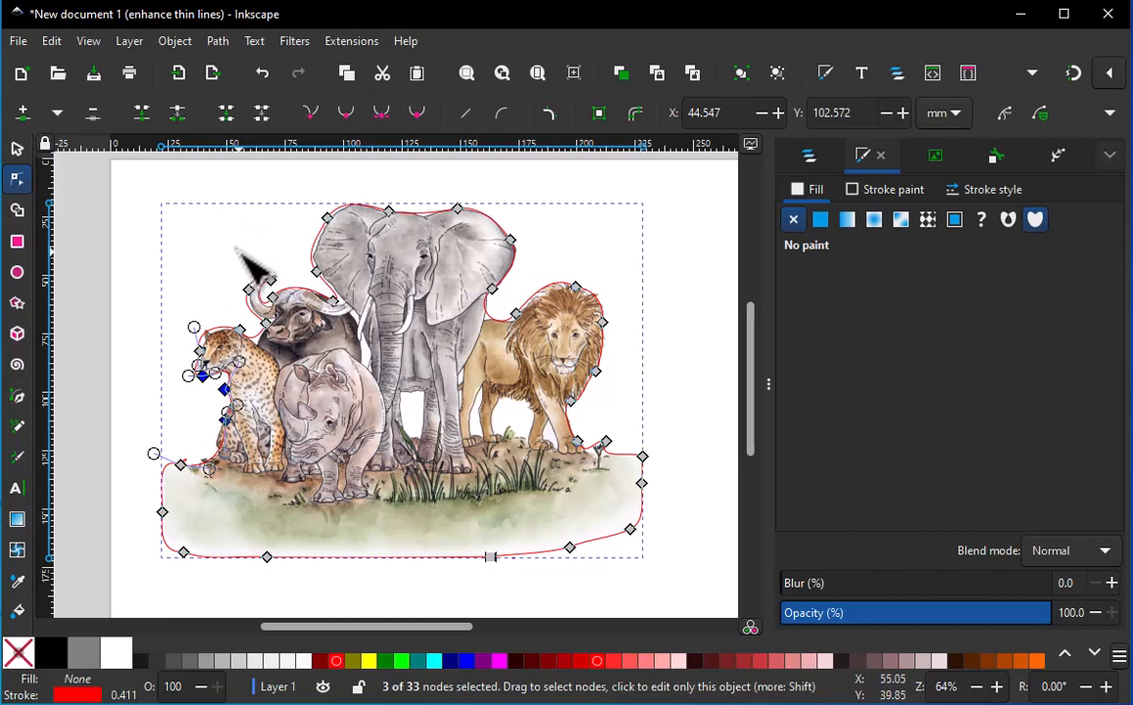
pyautogui.click(679, 310)
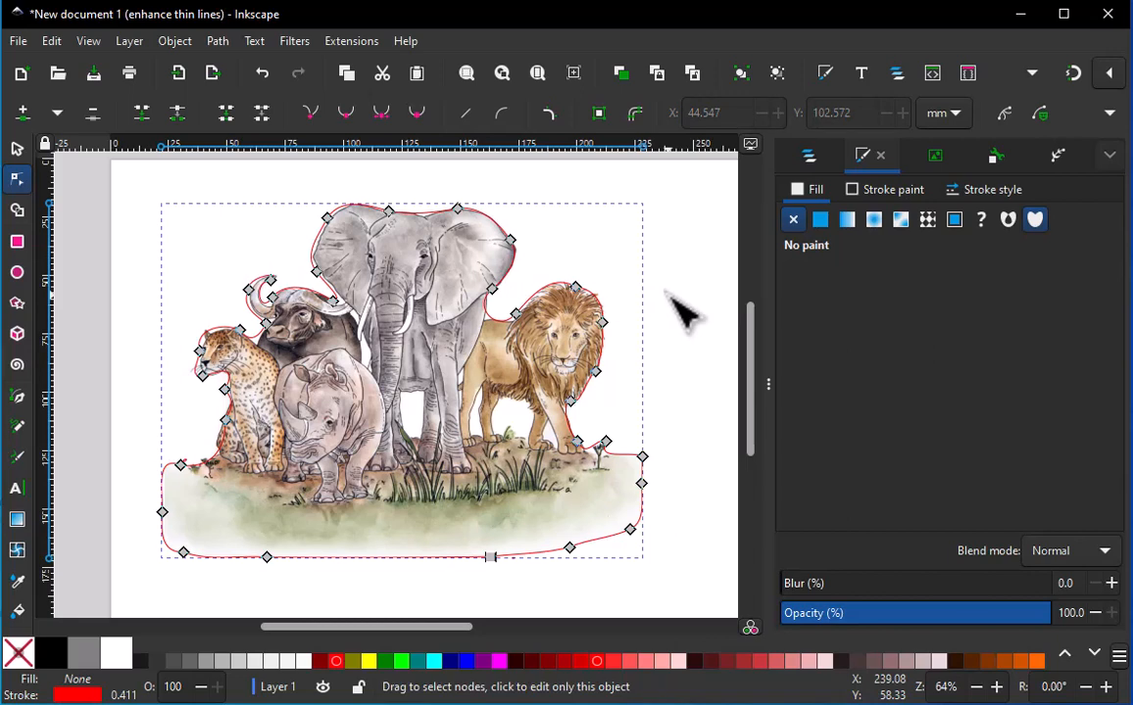